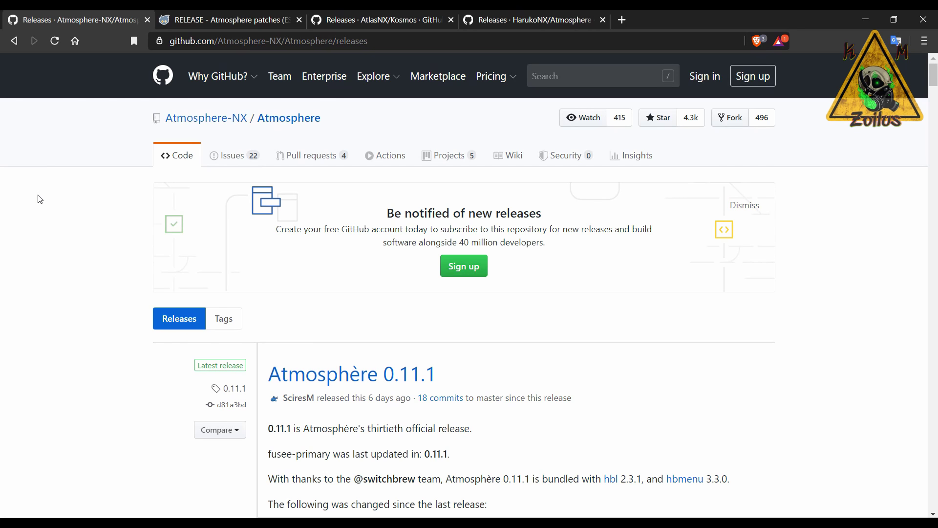
Step: Scroll the Atmosphère 0.11.1 release notes down to its four assets, including fusee-primary.bin
scroll(41, 201, down, 1)
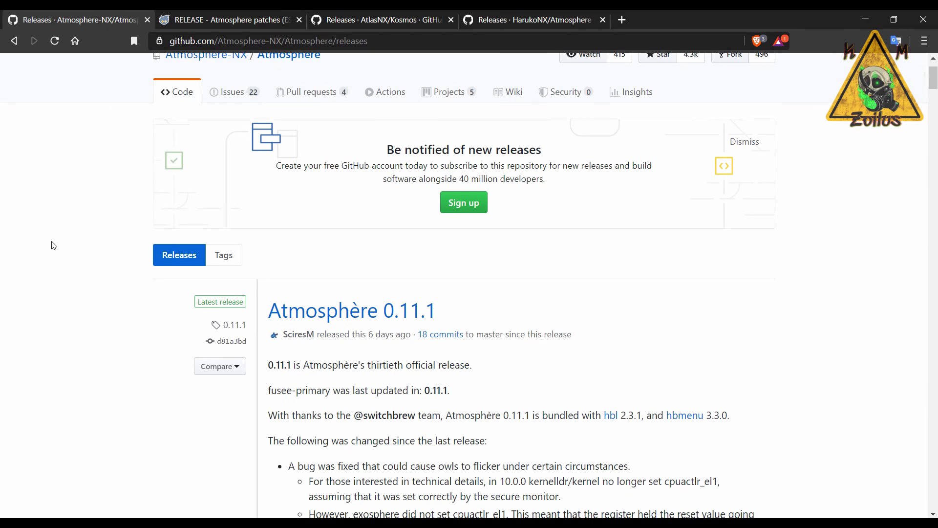
scroll(384, 370, down, 2)
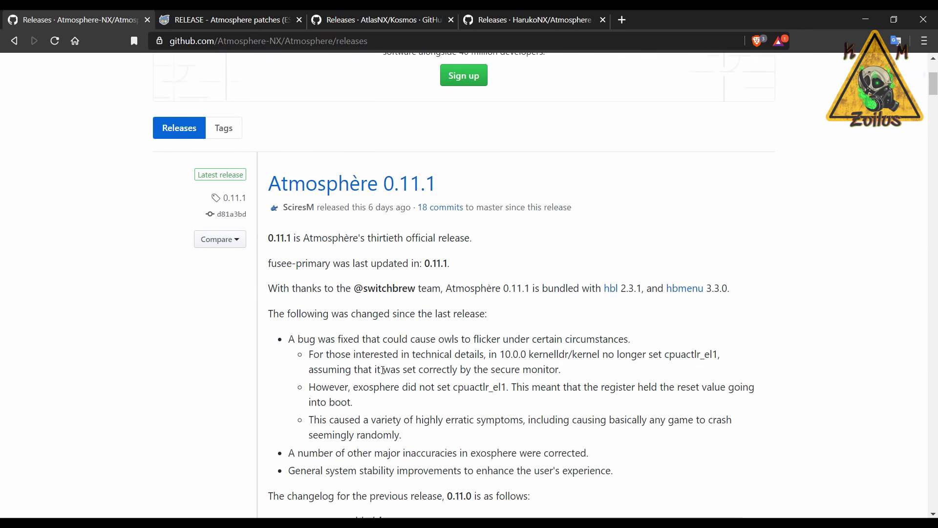
scroll(383, 370, down, 2)
scroll(383, 370, down, 10)
scroll(383, 370, down, 2)
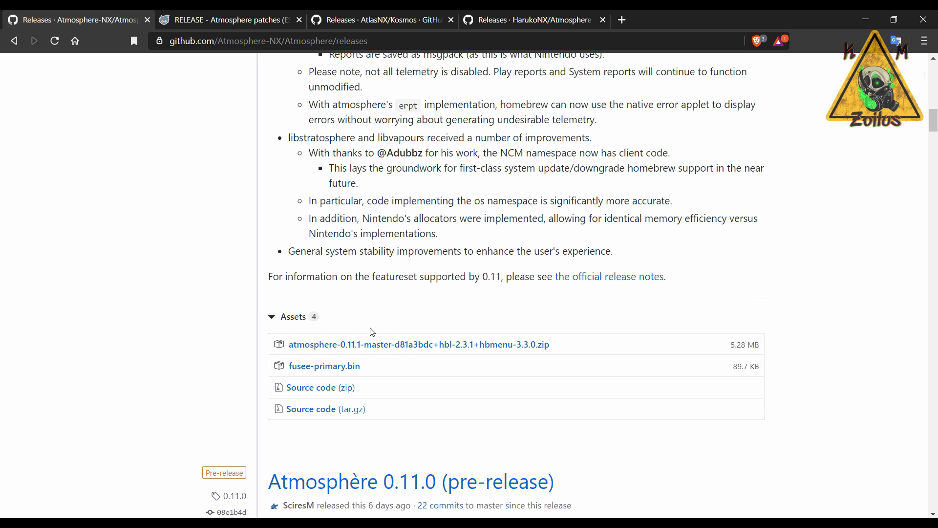
Step: Switch to the GBAtemp Atmosphere patches thread with its 2.0.0-10.0.0.zip attachment
click(258, 28)
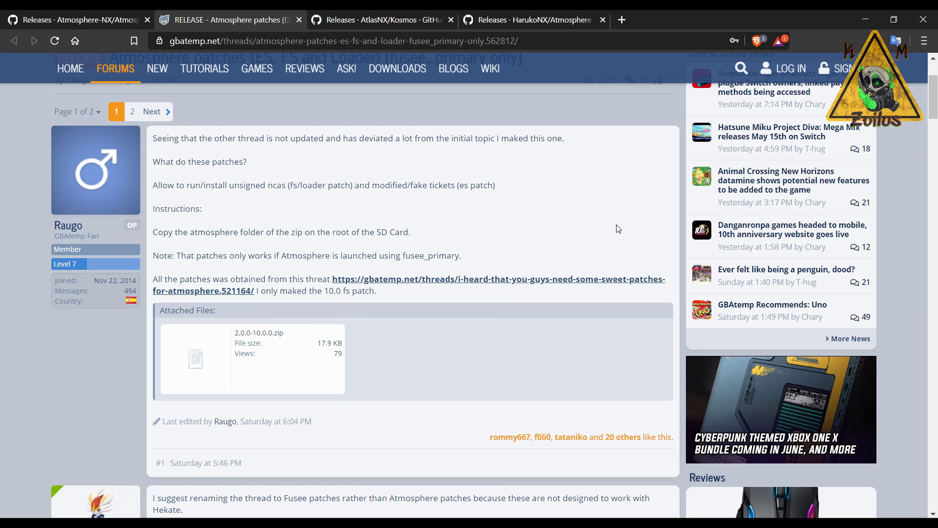
click(864, 19)
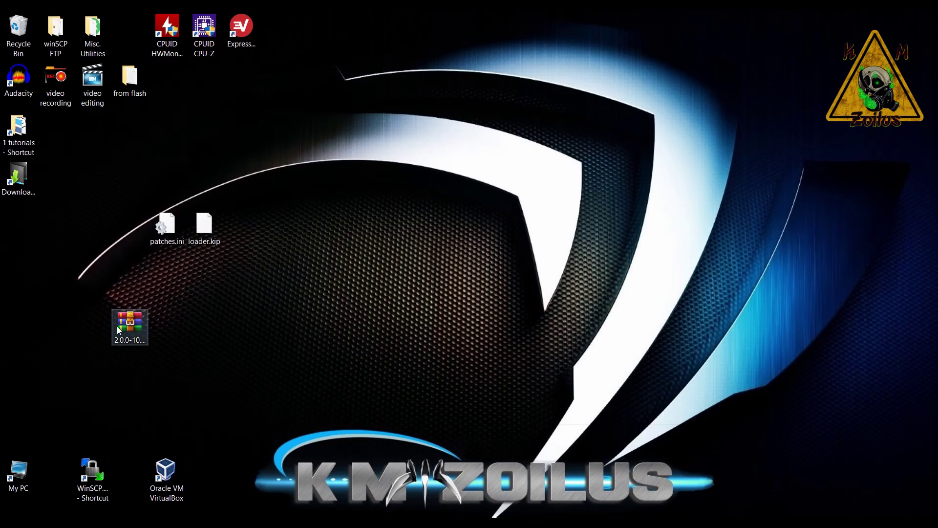
double_click(135, 329)
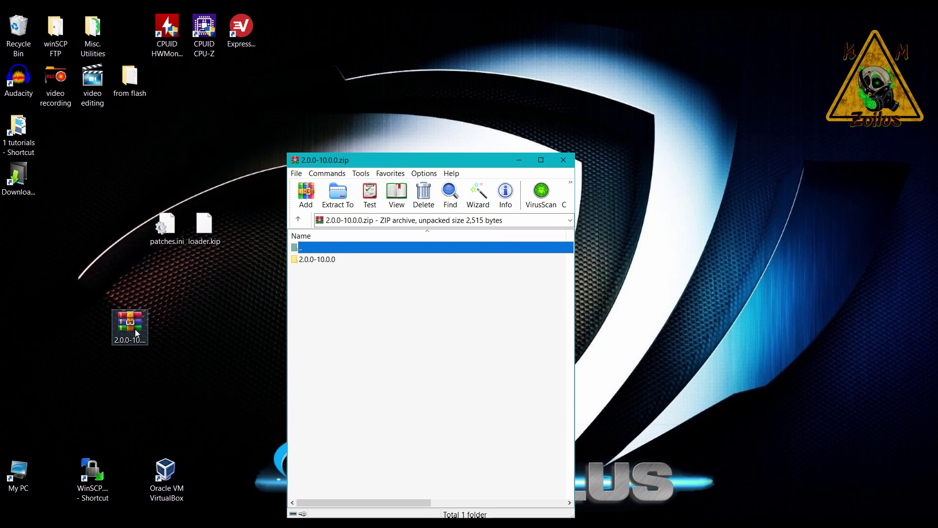
double_click(313, 260)
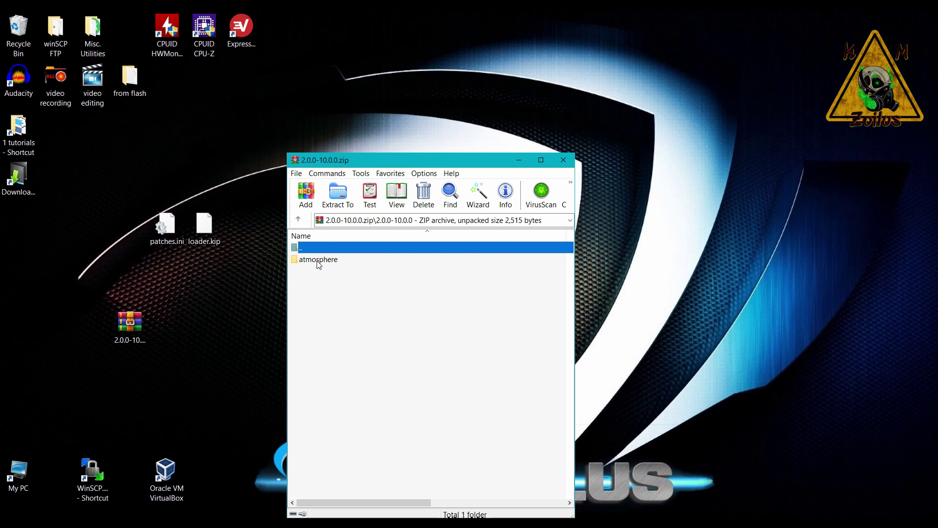
click(564, 159)
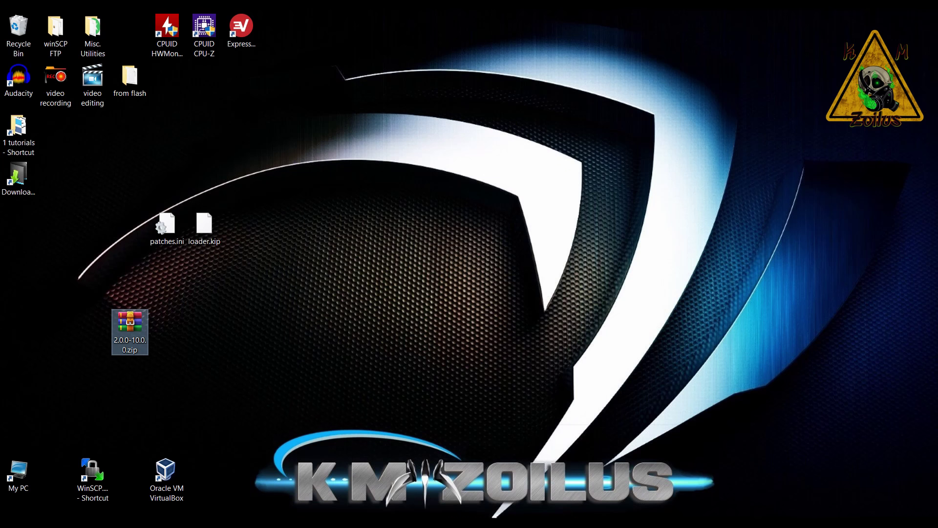
key(alt+Tab)
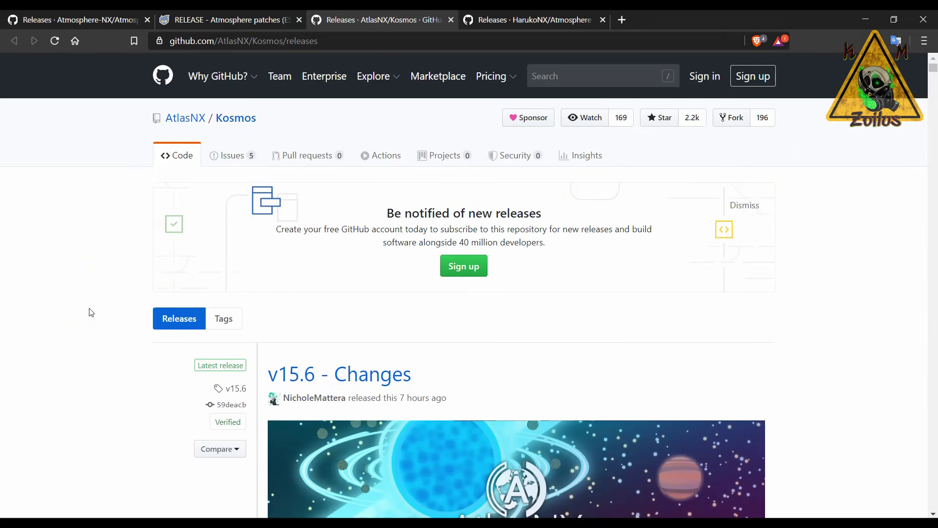
scroll(92, 311, down, 1)
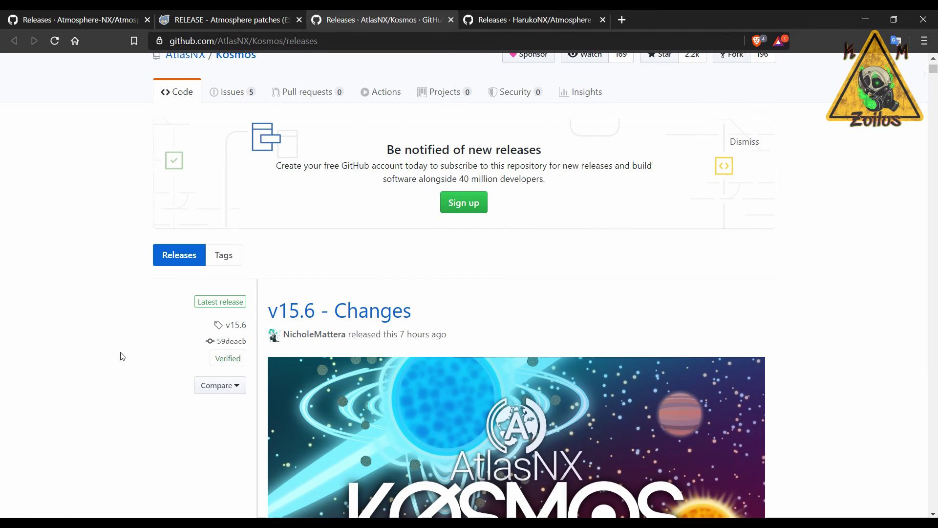
scroll(129, 364, down, 2)
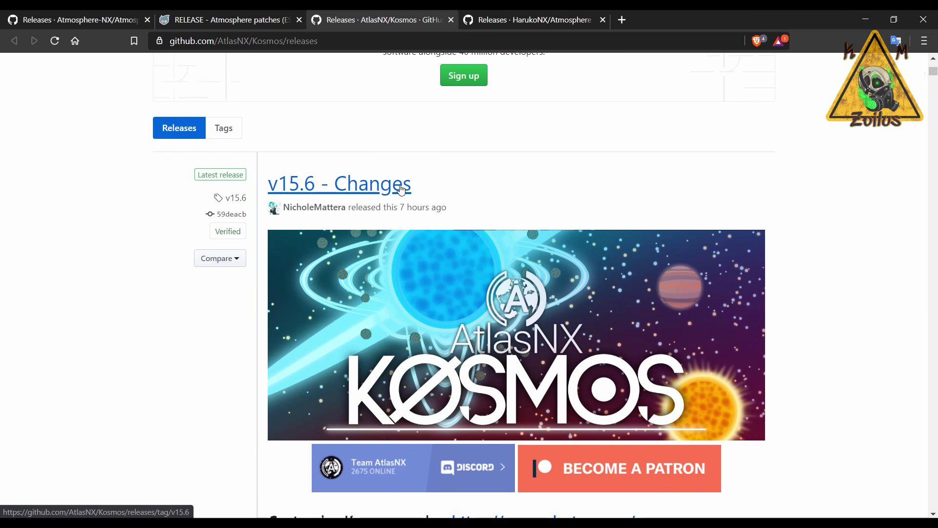
scroll(203, 376, down, 4)
scroll(202, 376, down, 4)
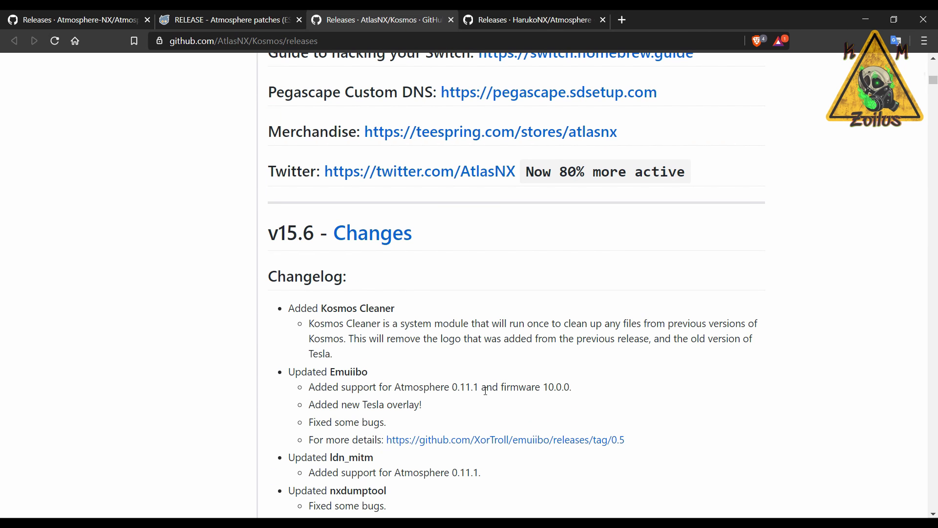
scroll(458, 394, down, 8)
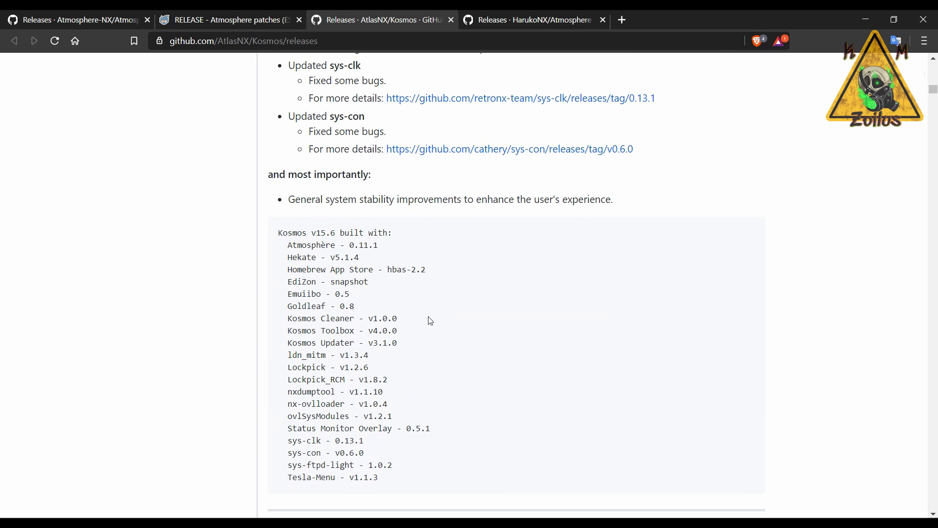
scroll(431, 321, down, 11)
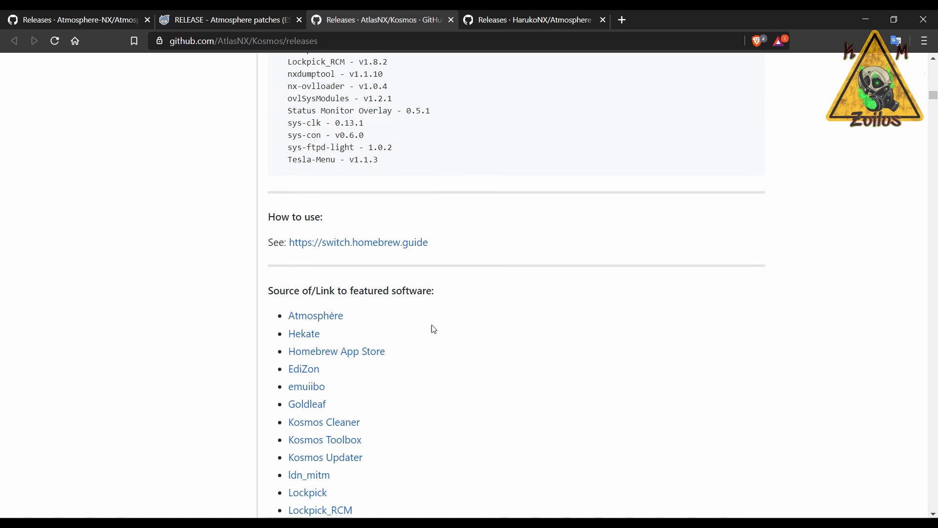
scroll(434, 332, down, 9)
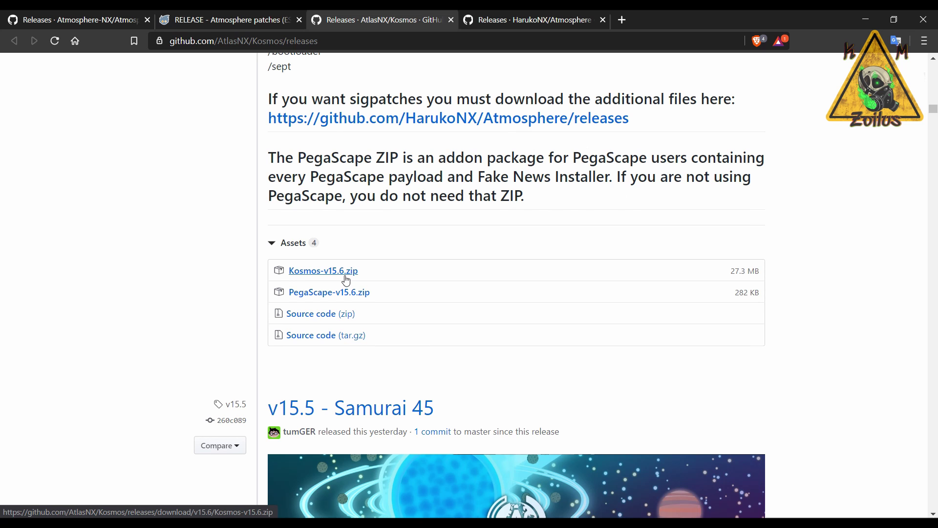
scroll(347, 280, down, 2)
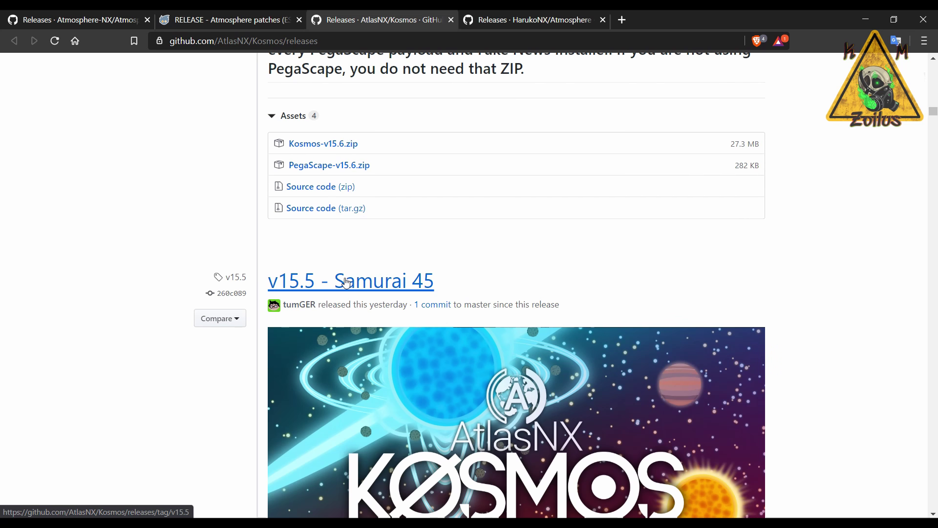
scroll(366, 279, down, 17)
scroll(375, 314, down, 19)
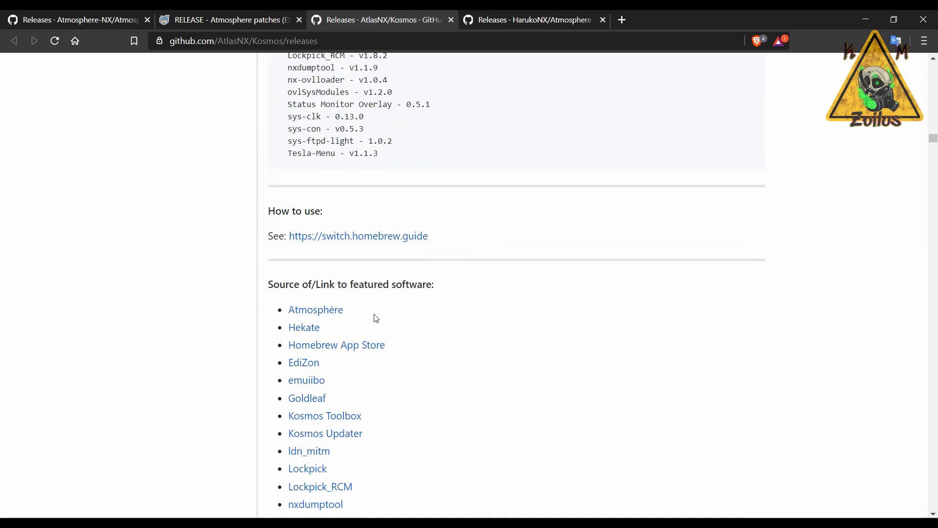
scroll(377, 318, down, 1)
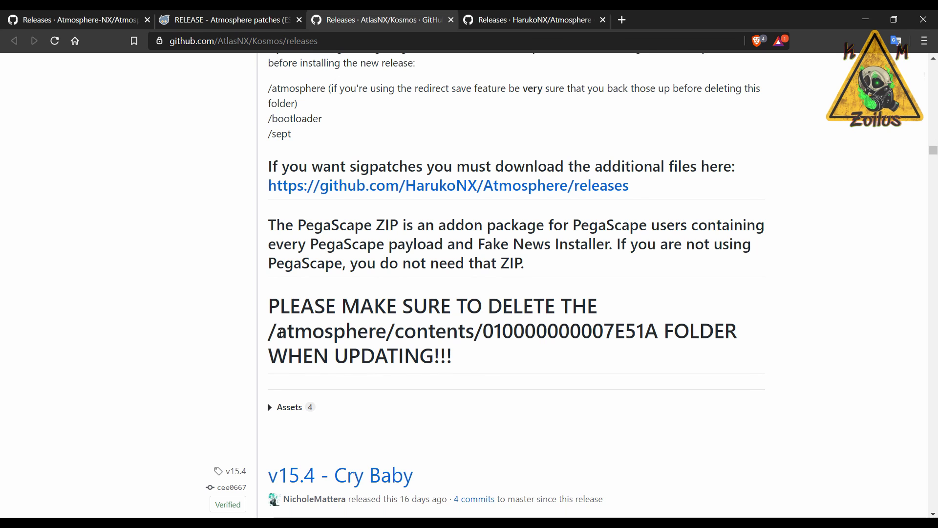
drag(485, 331, 659, 331)
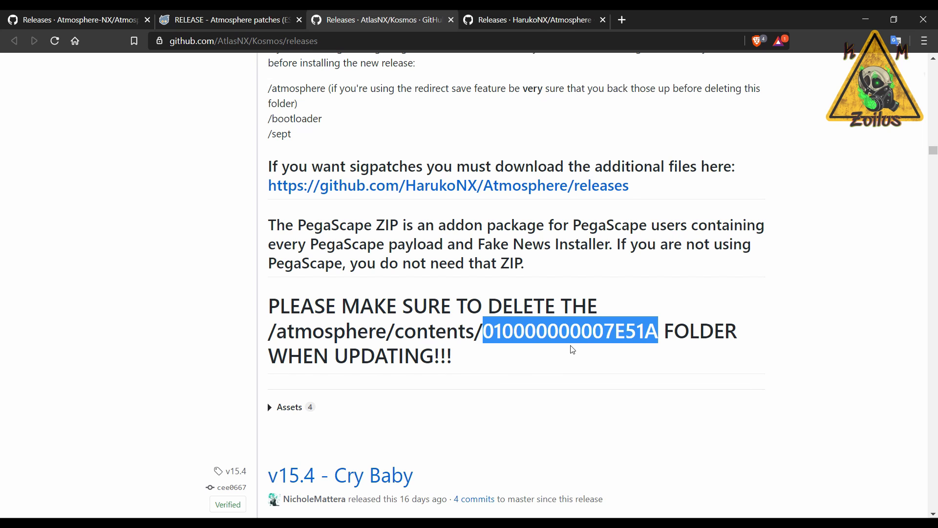
scroll(549, 339, up, 20)
scroll(547, 360, up, 20)
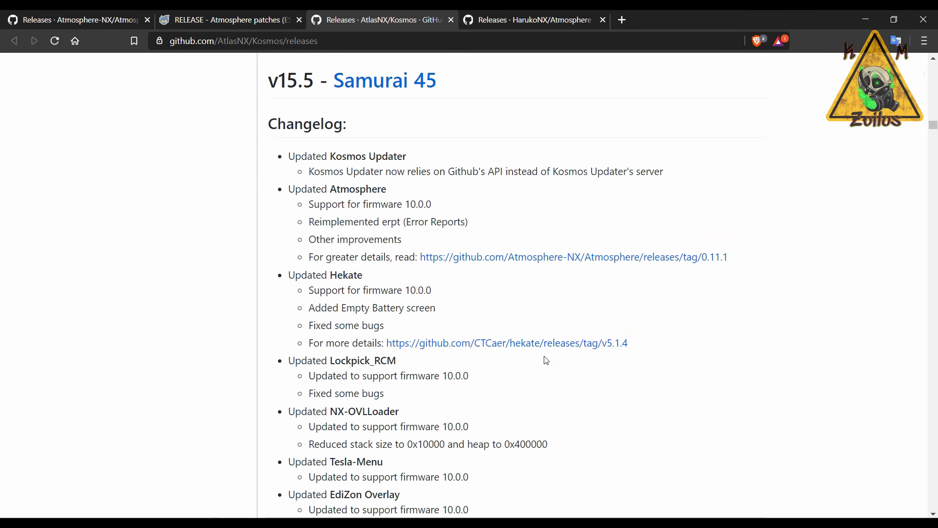
scroll(546, 360, up, 20)
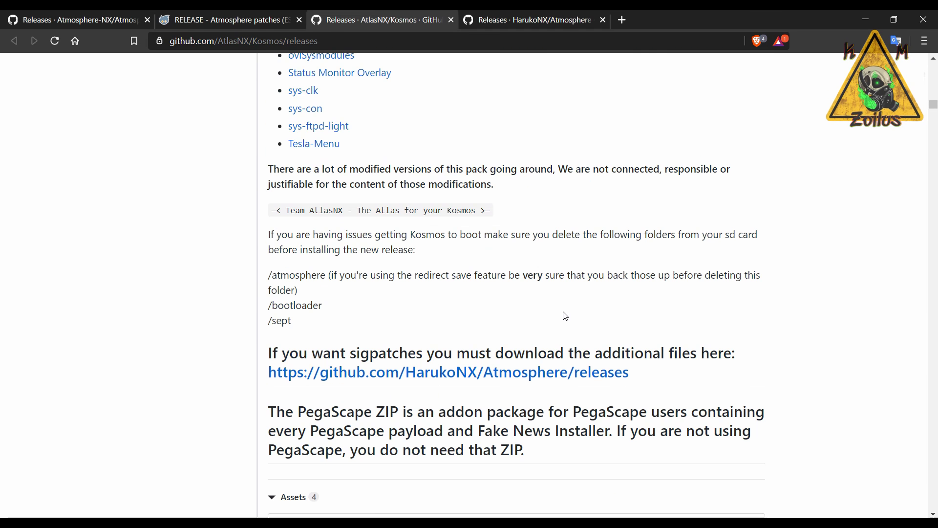
scroll(511, 310, down, 4)
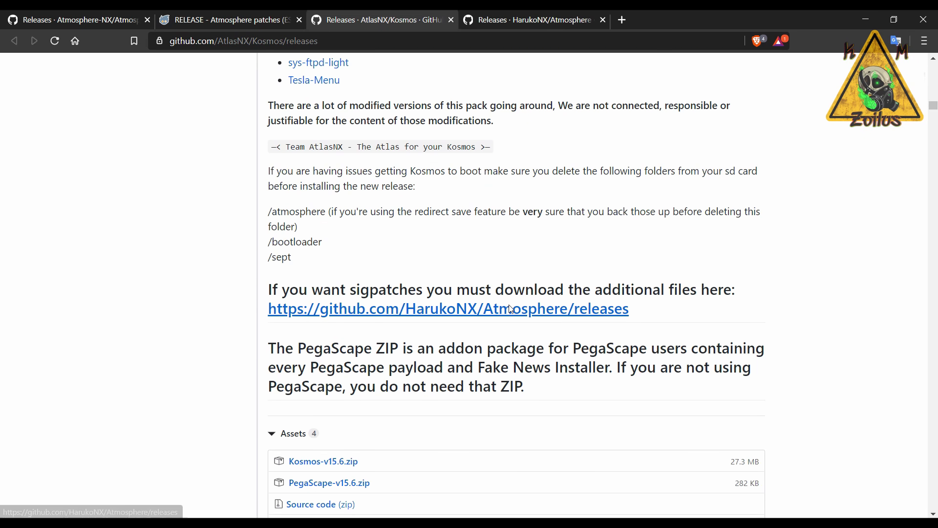
scroll(512, 310, down, 3)
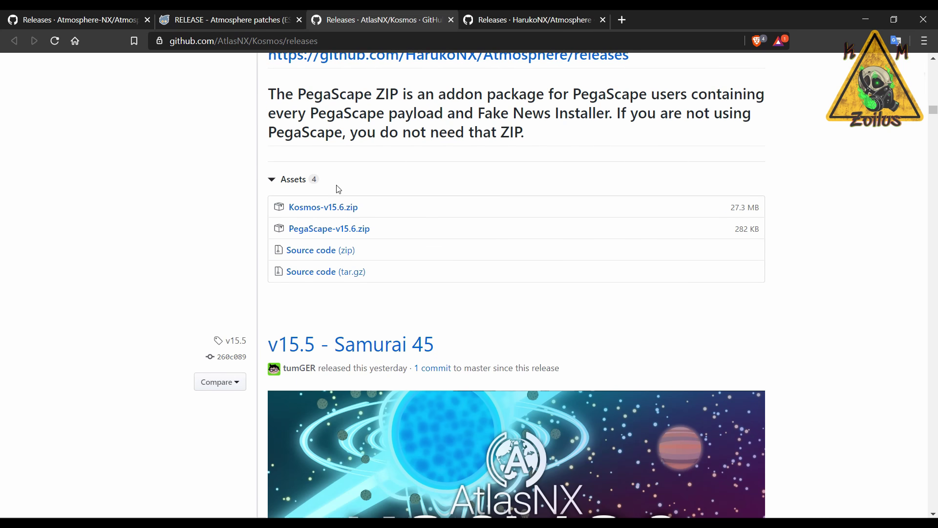
scroll(452, 278, up, 4)
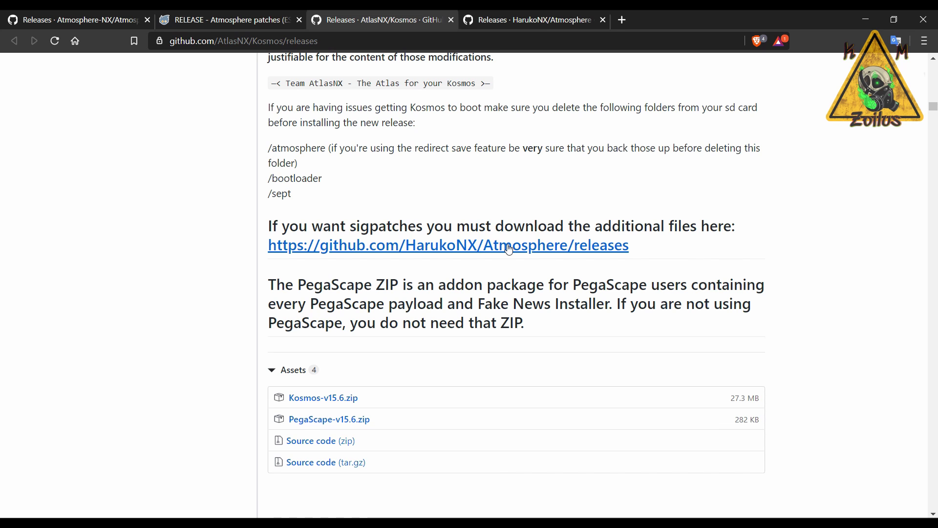
Step: On the HarukoNX Atmosphere releases page, select the kip1patch and kip1 lines from the install steps
click(536, 20)
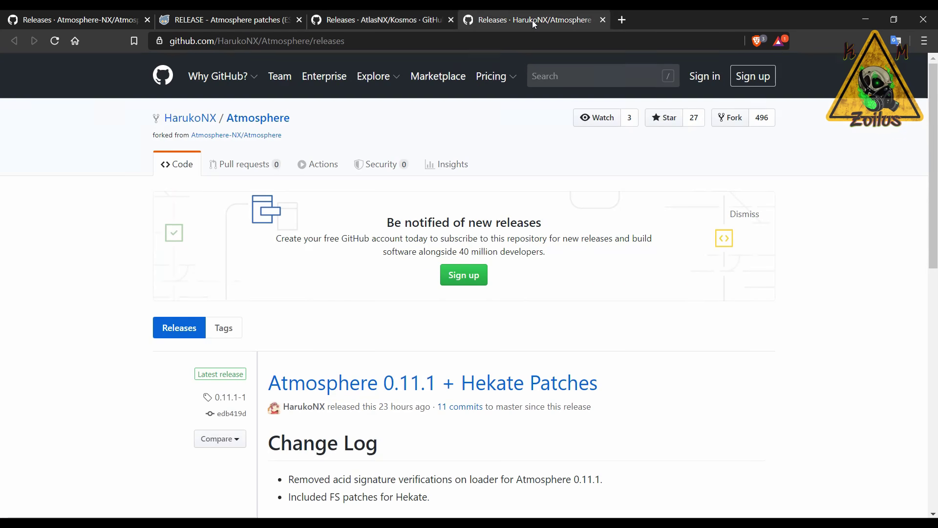
scroll(387, 252, down, 10)
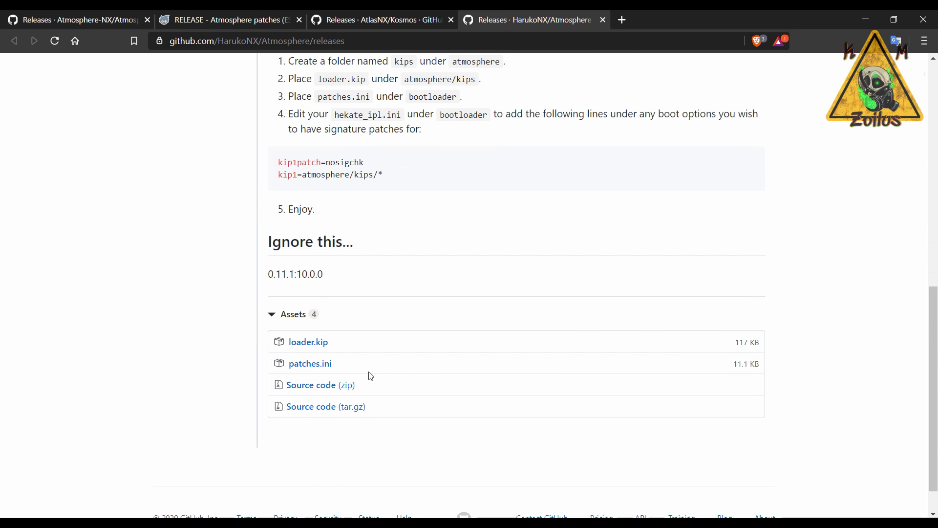
scroll(371, 376, up, 4)
scroll(371, 376, up, 4)
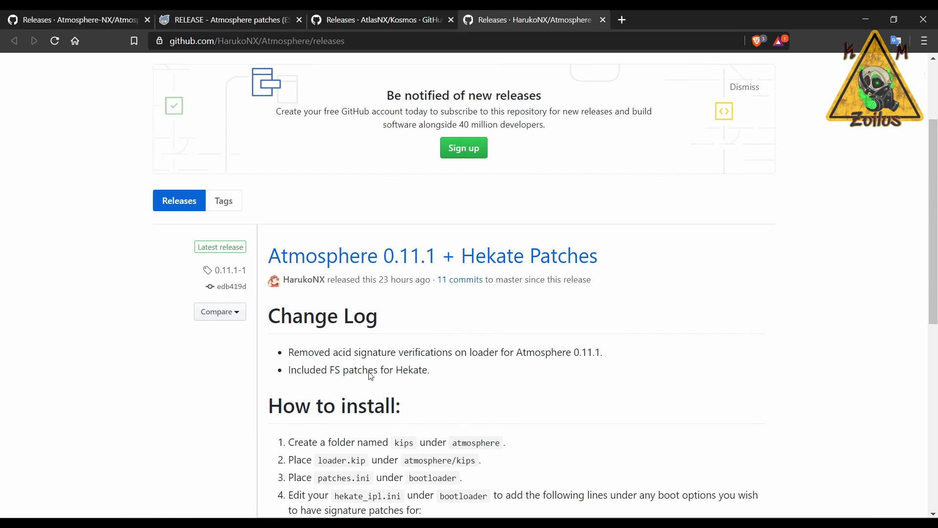
scroll(371, 375, down, 5)
scroll(371, 376, down, 3)
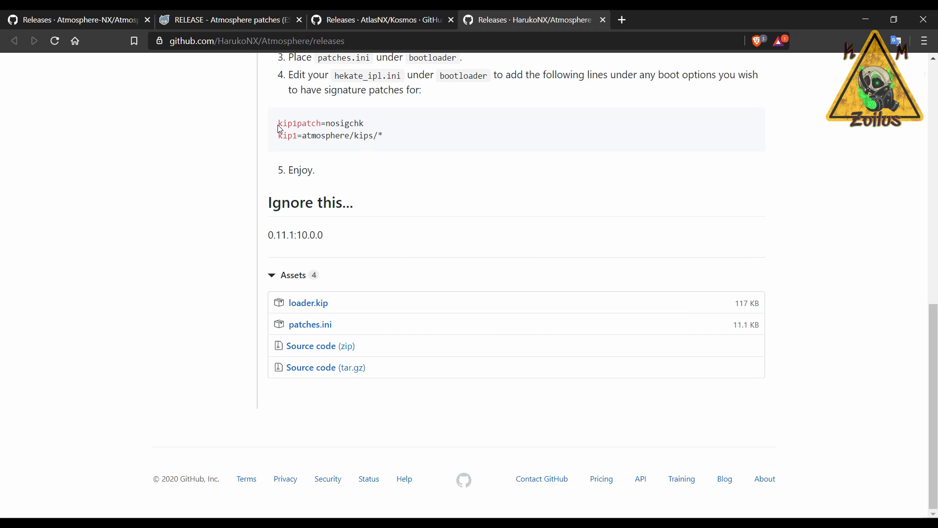
drag(280, 128, 389, 141)
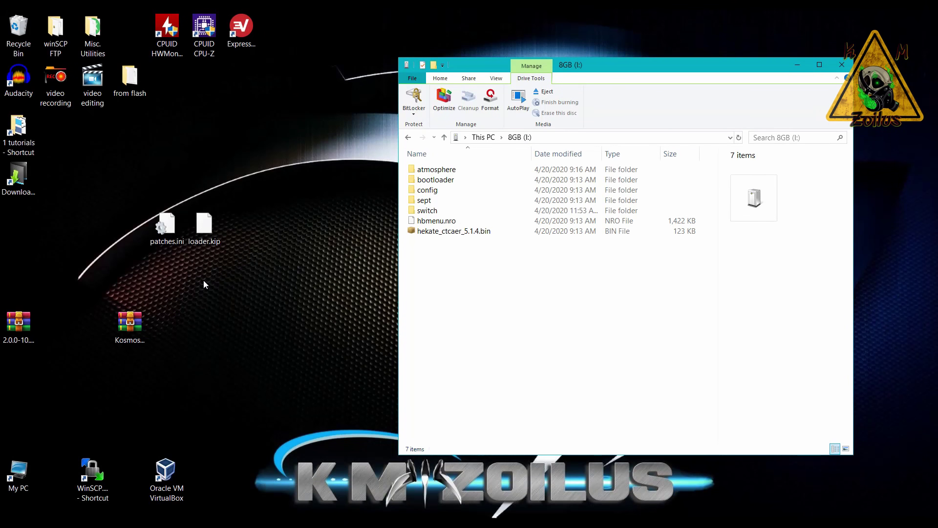
Step: Open Kosmos-v15.6.zip, select all of its entries, then close the archive
double_click(128, 324)
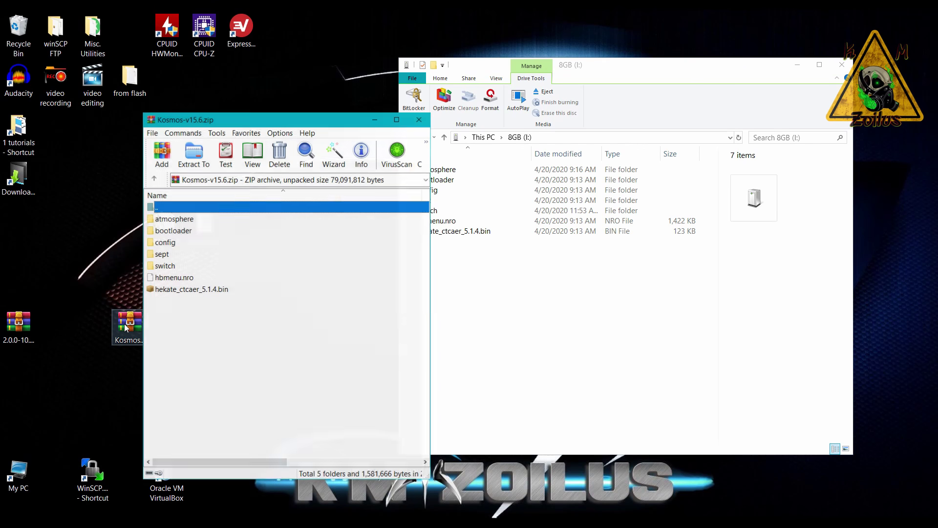
drag(332, 126, 286, 114)
click(149, 206)
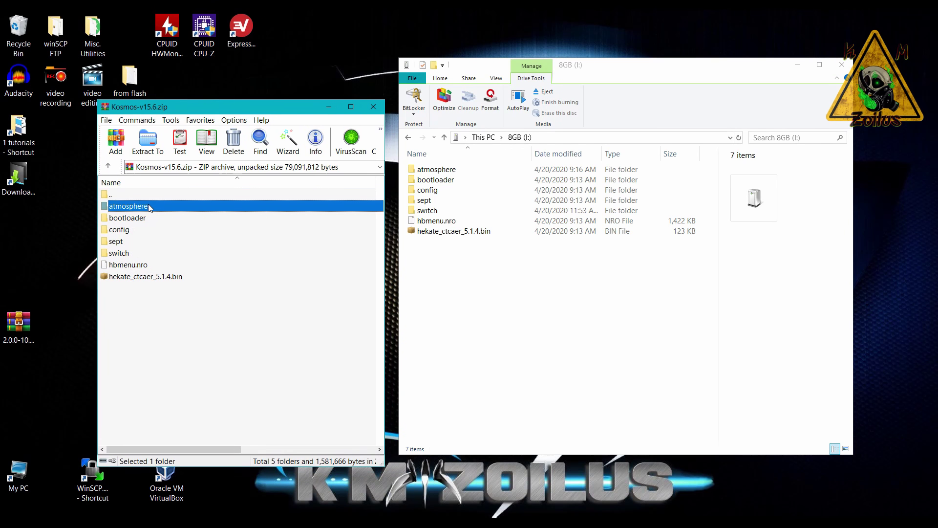
key(ctrl+a)
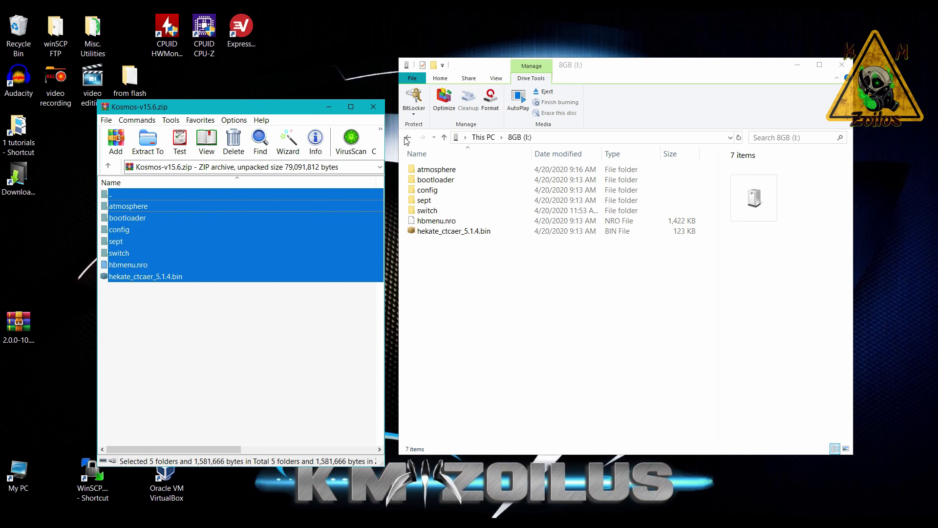
click(373, 107)
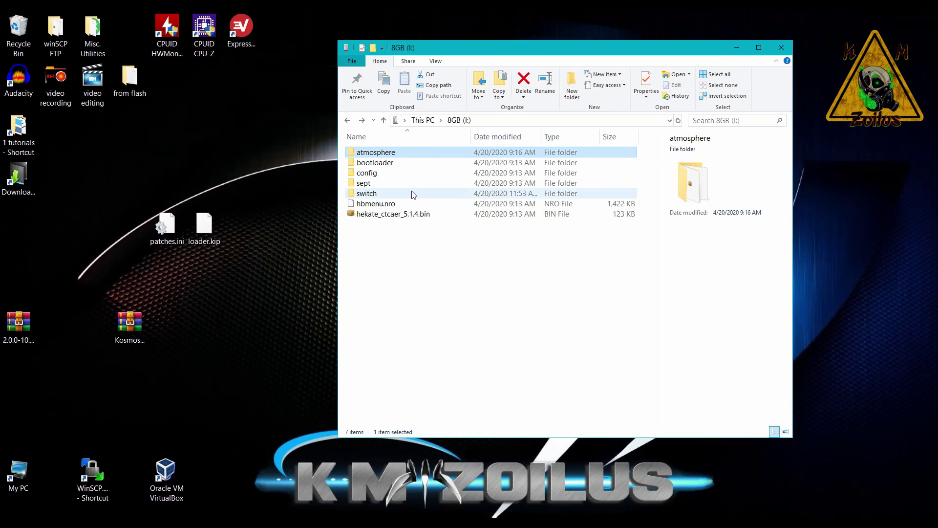
Step: Make a new kips folder in atmosphere on 8GB (I:) and copy loader.kip into it
double_click(396, 153)
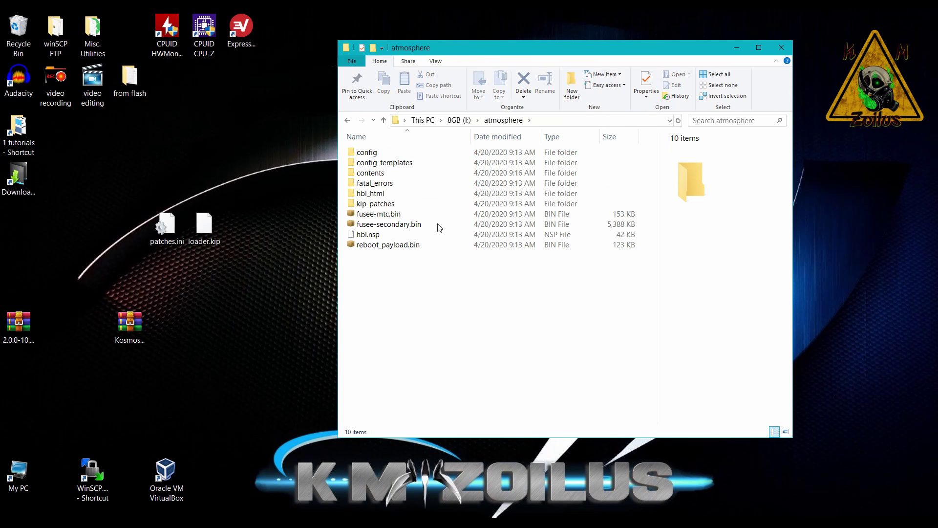
click(575, 86)
text(k)
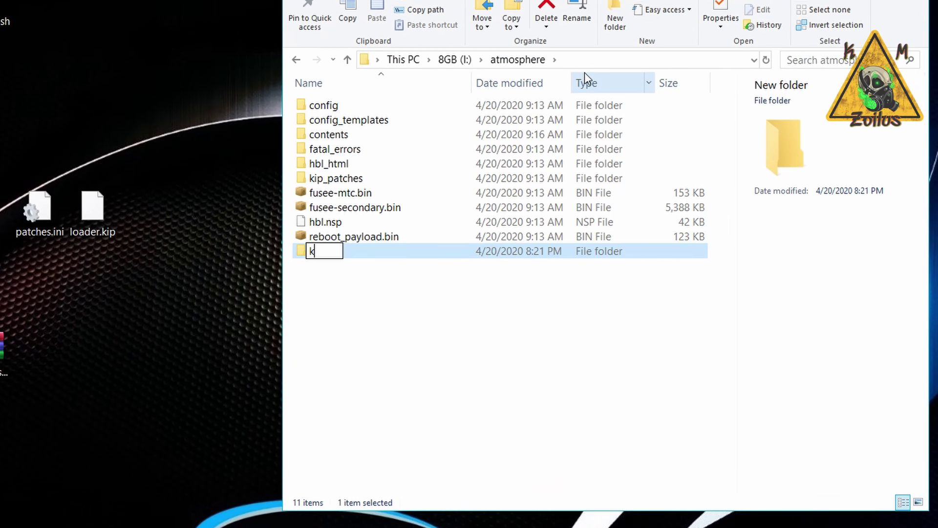
text(ips)
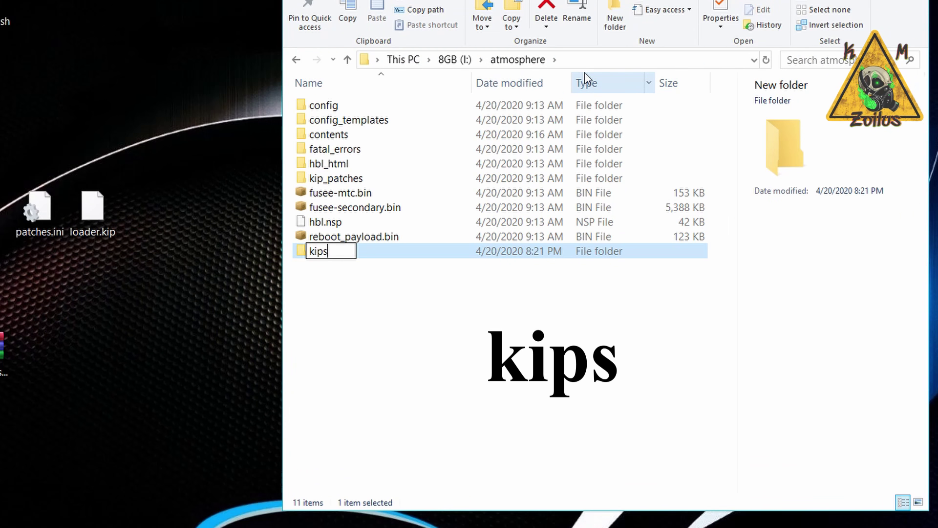
key(Return)
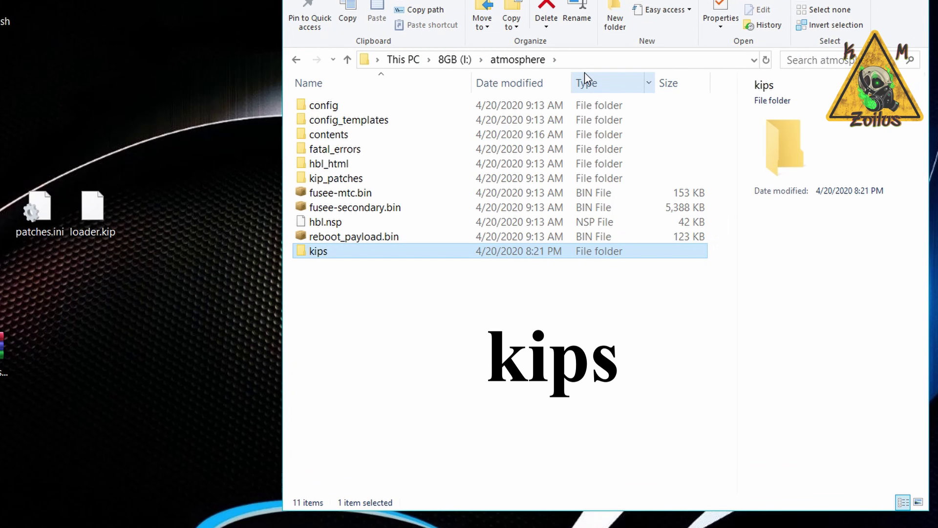
double_click(344, 253)
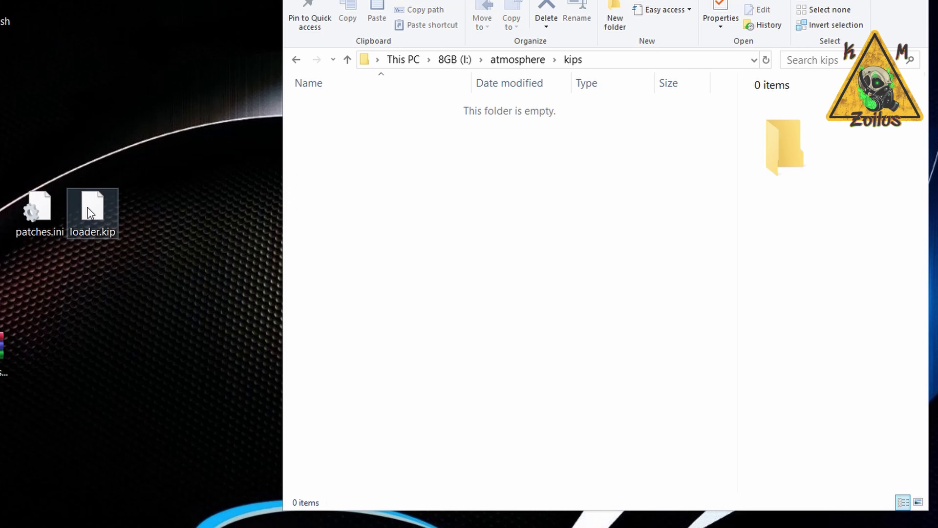
drag(90, 212, 412, 204)
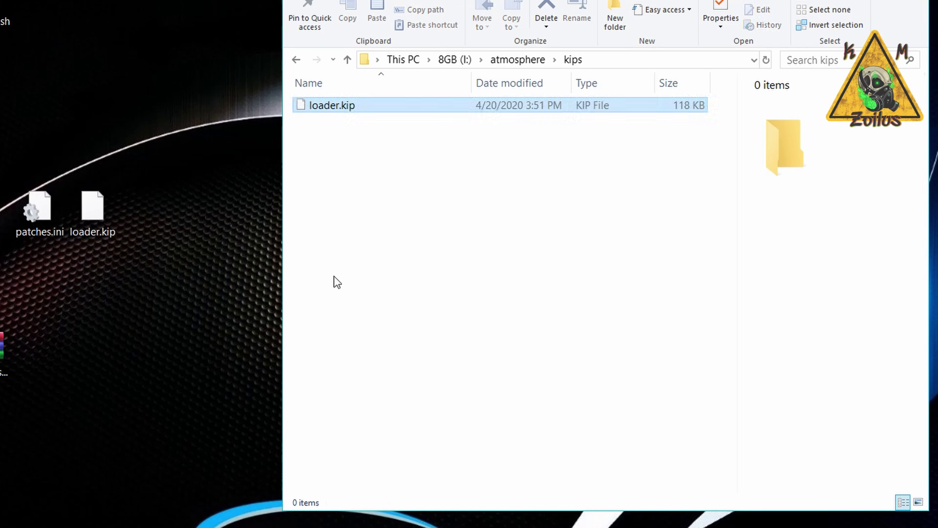
Step: Go up to the 8GB (I:) root, copy patches.ini into bootloader, and select hekate_ipl.ini
click(348, 60)
click(348, 59)
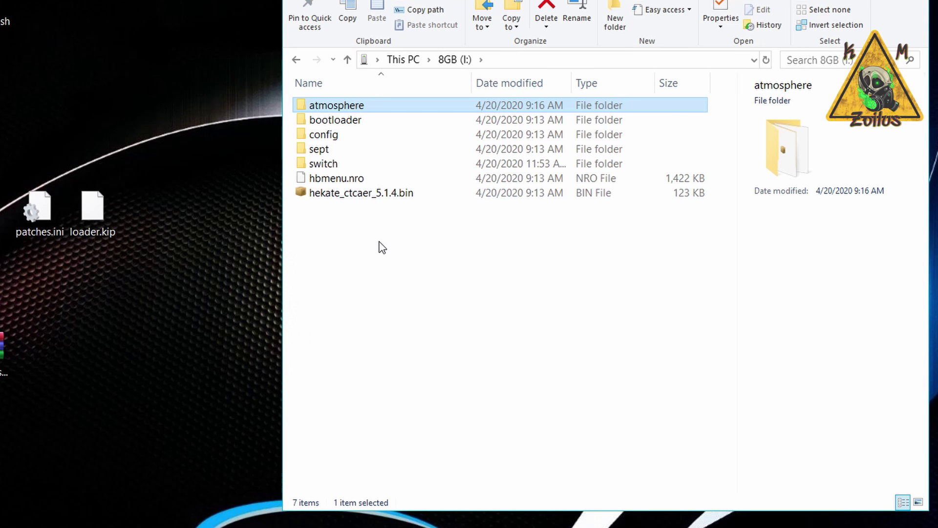
double_click(355, 121)
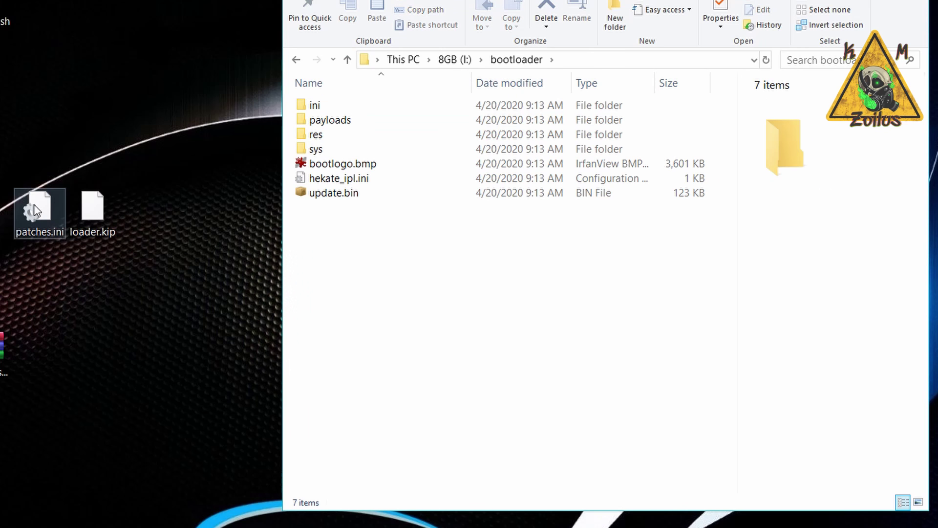
drag(34, 205, 362, 252)
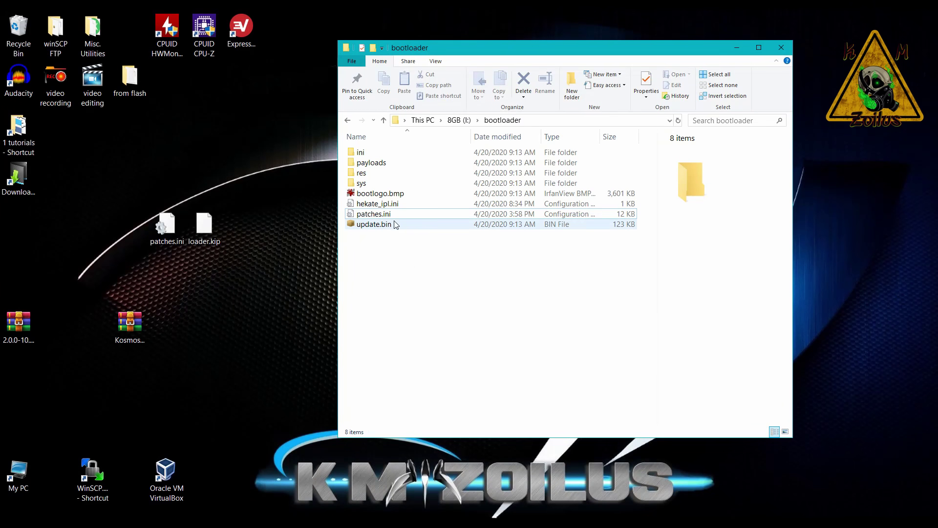
click(391, 205)
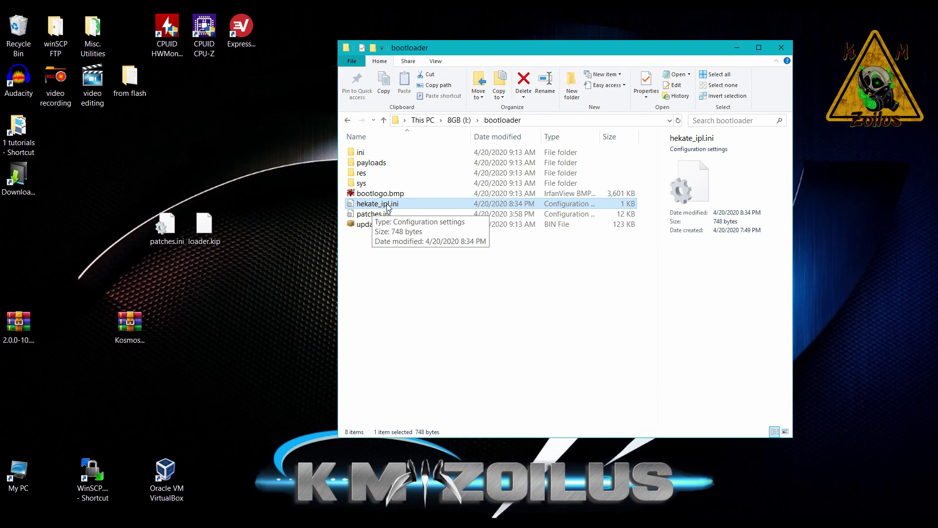
Step: Open hekate_ipl.ini in Notepad++ and add a blank line after the CFW (SYSNAND) icon line
right_click(387, 208)
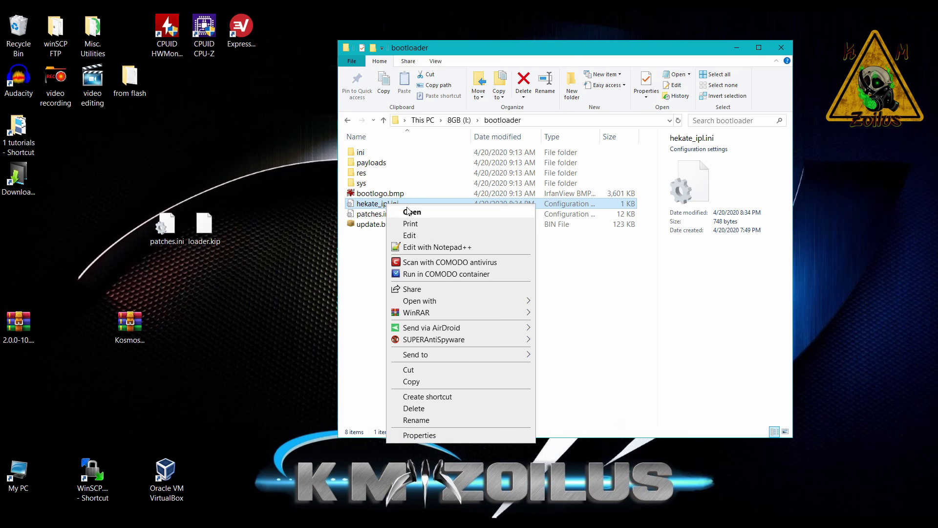
click(435, 247)
scroll(500, 213, down, 3)
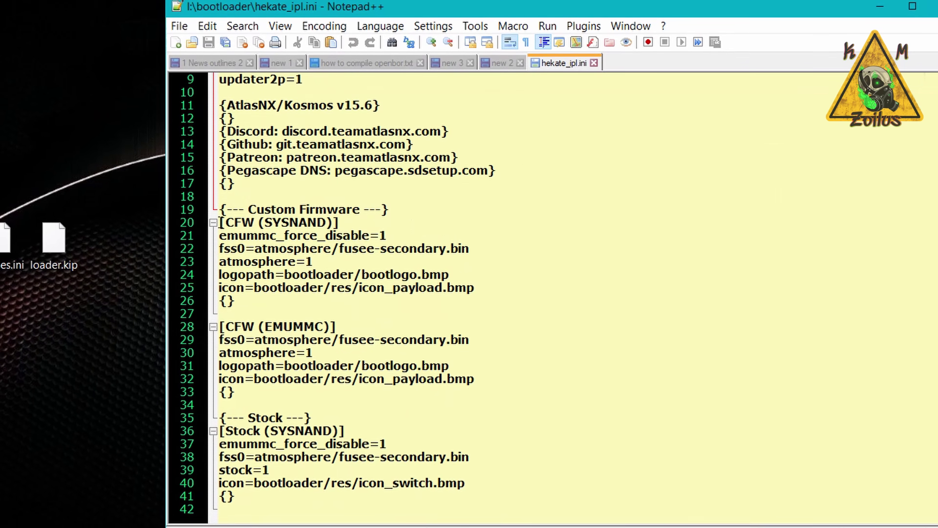
click(342, 222)
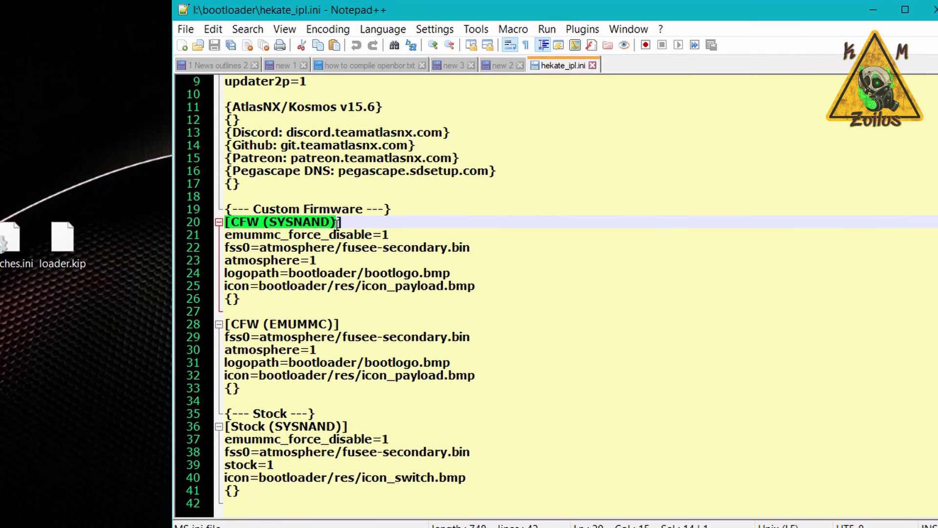
click(477, 285)
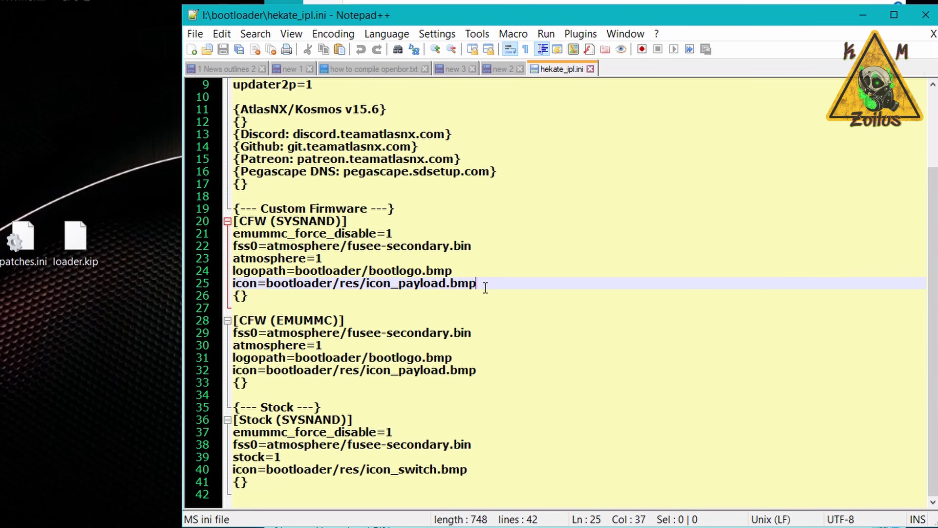
key(Return)
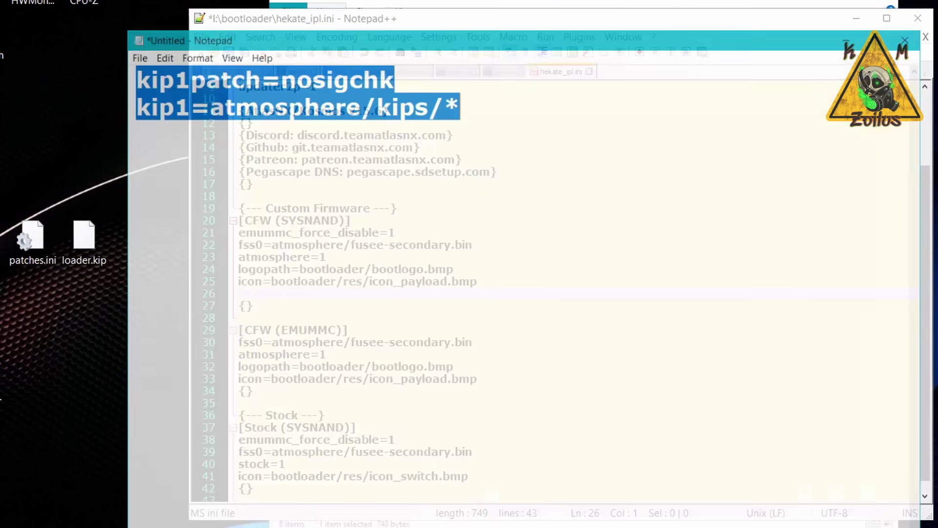
Step: Copy the two kip1 lines from the notes and return to hekate_ipl.ini
key(alt+Tab)
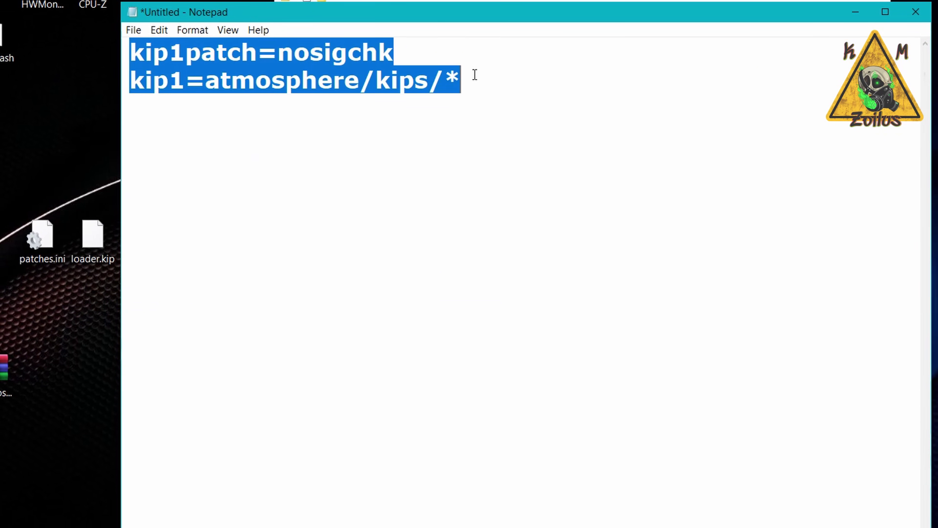
right_click(303, 55)
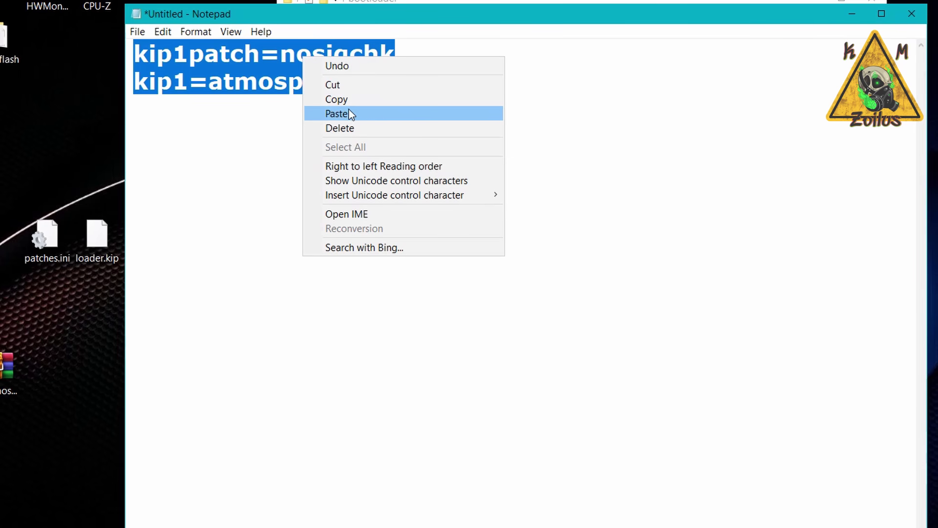
click(424, 100)
key(alt+Tab)
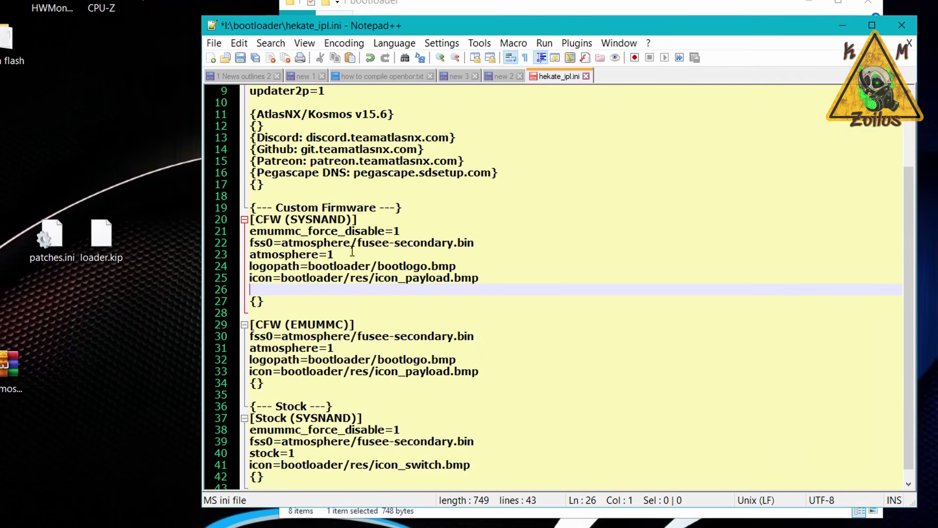
Step: Paste the kip1 lines under the SYSNAND and EMUMMC icon lines, then save hekate_ipl.ini
right_click(268, 290)
click(283, 323)
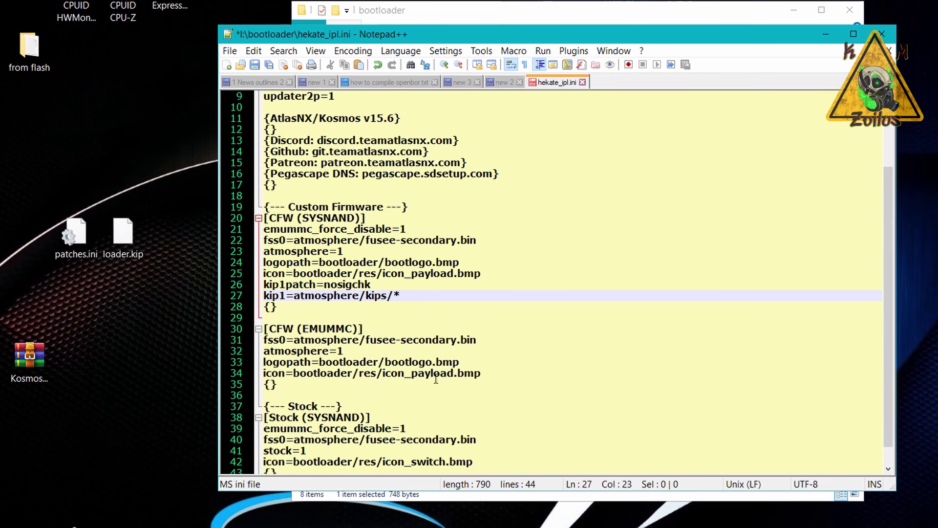
click(486, 372)
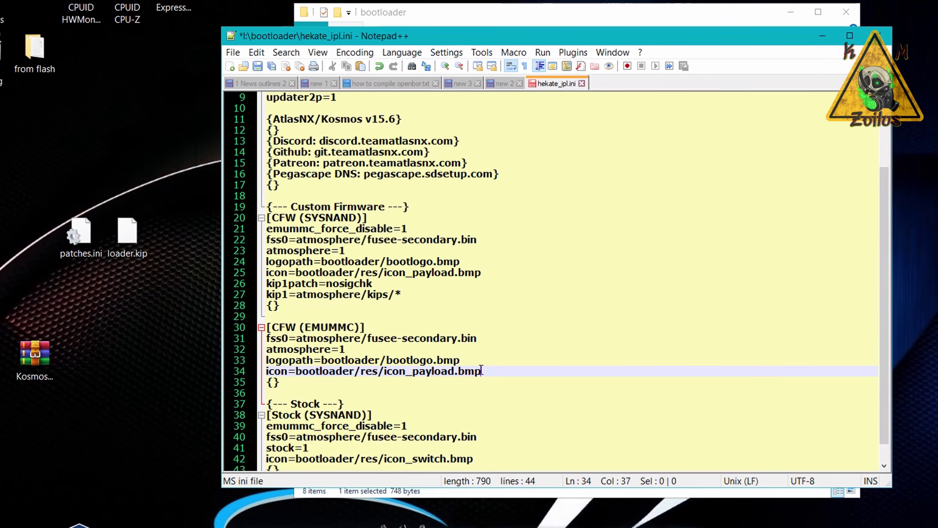
key(Return)
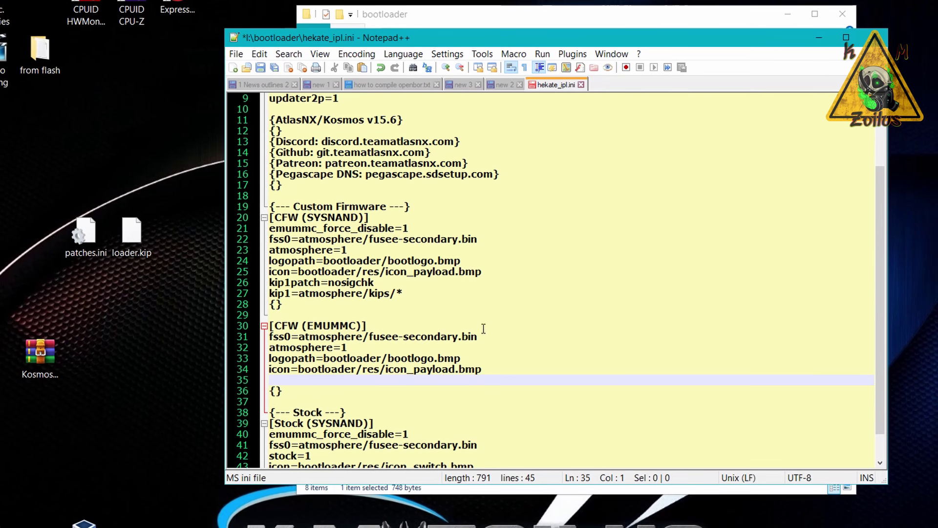
right_click(317, 385)
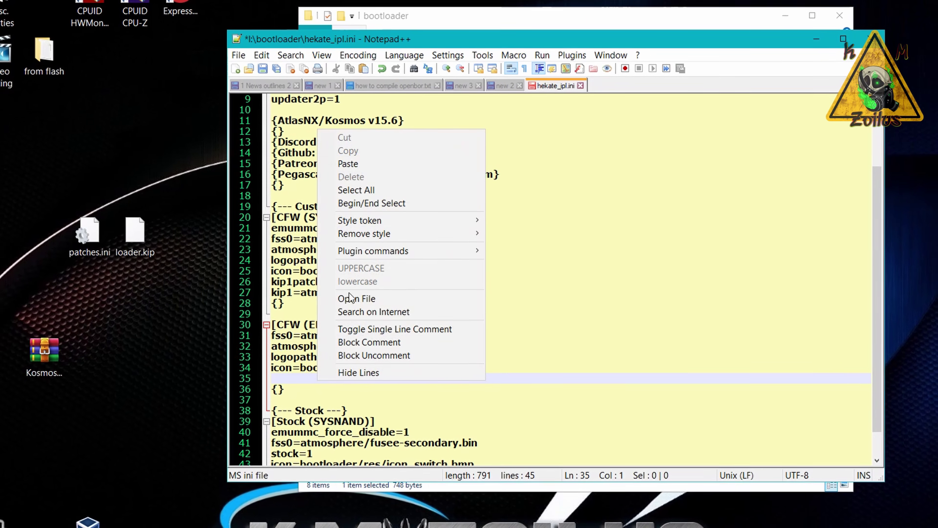
click(364, 163)
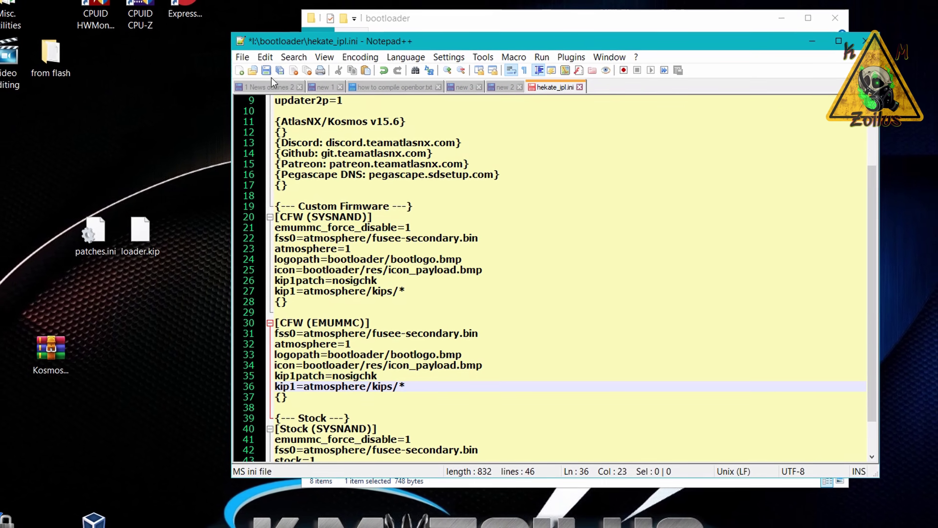
click(268, 71)
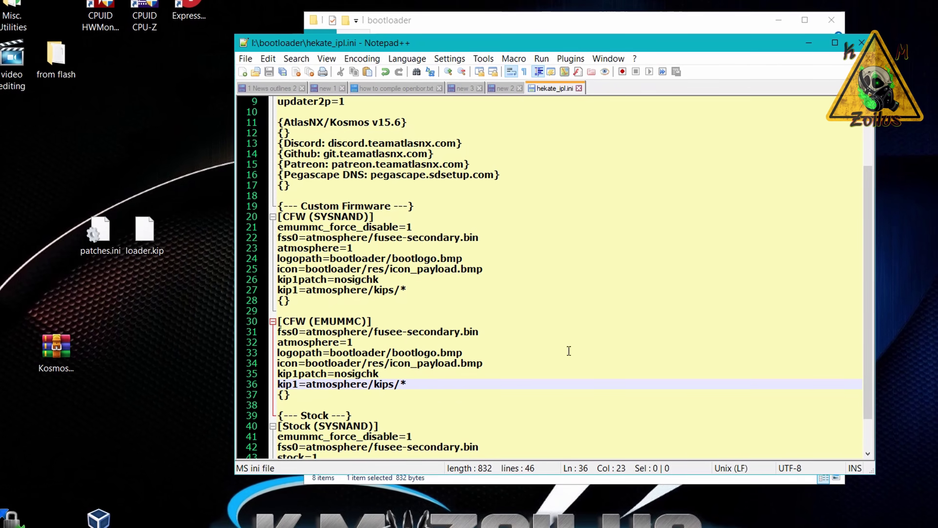
Step: Close Notepad++, check the atmosphere\kips folder, and return to the 8GB (I:) root
click(861, 43)
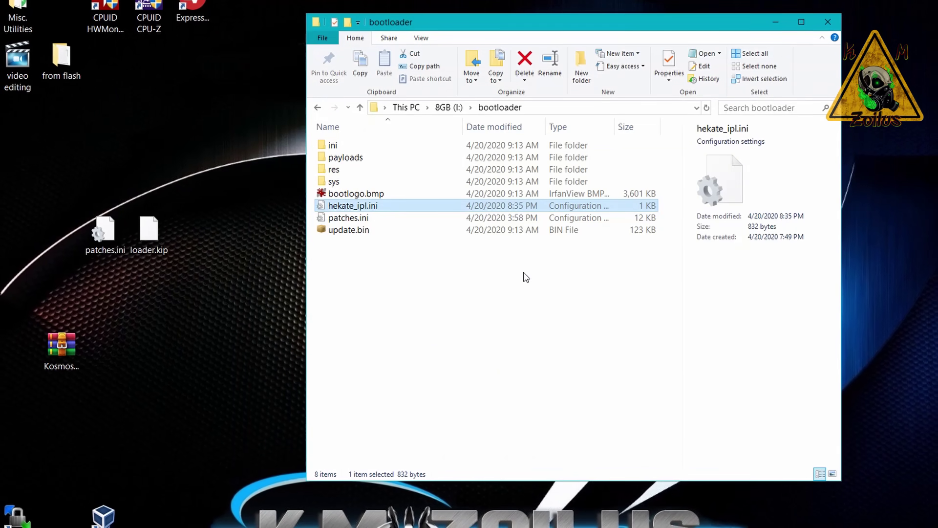
key(BackSpace)
key(Up)
key(Return)
key(k)
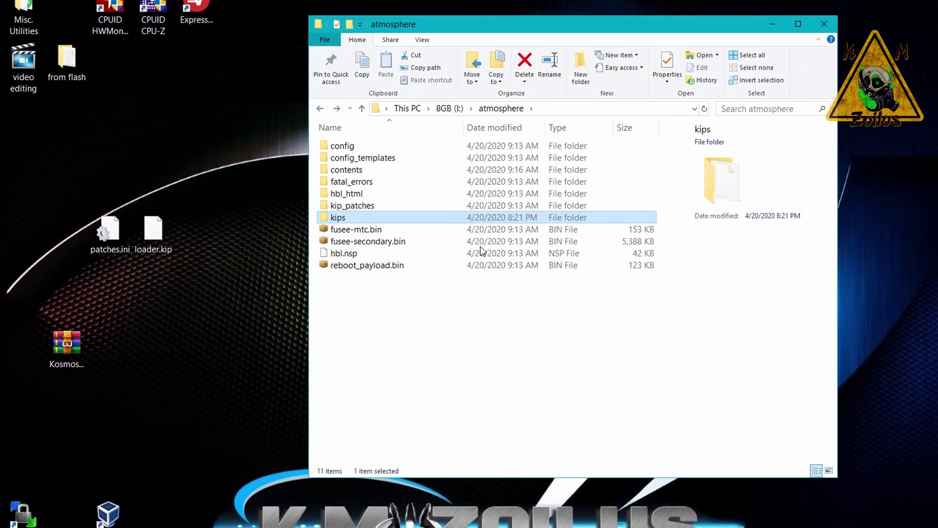
key(BackSpace)
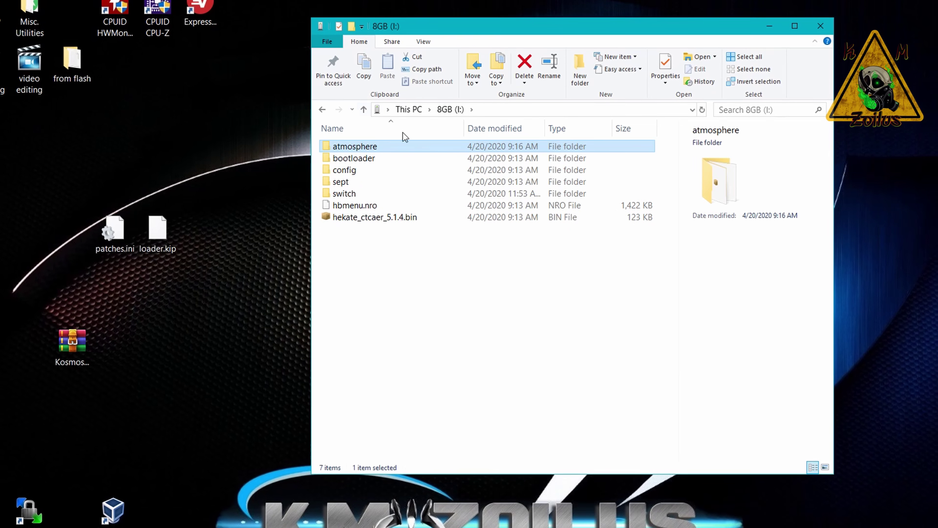